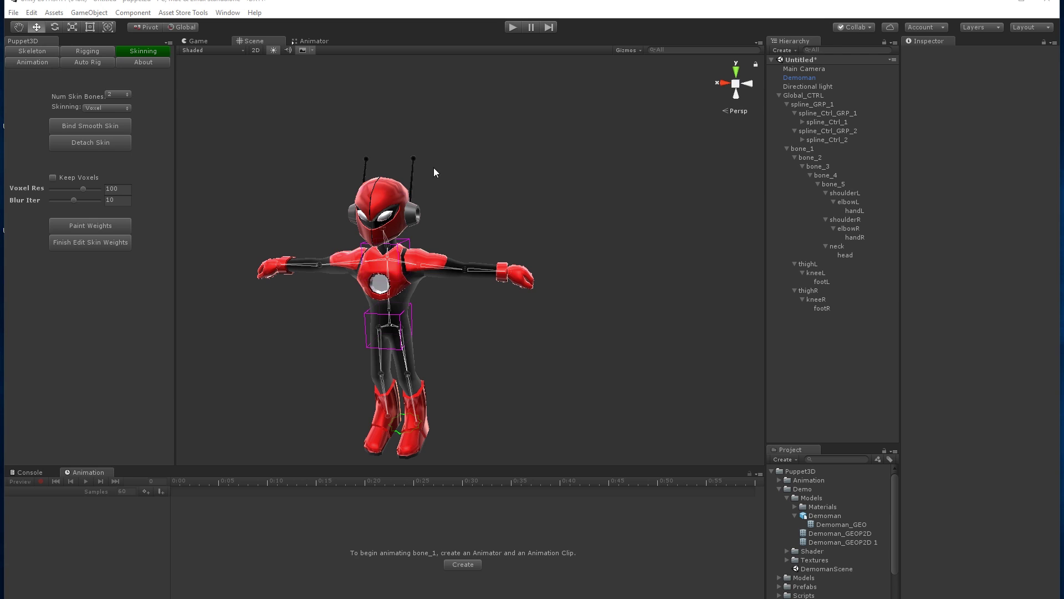
Bring up Puppet3D's rigging tools and select the handL bone at the left wrist.
scroll(415, 261, up, 8)
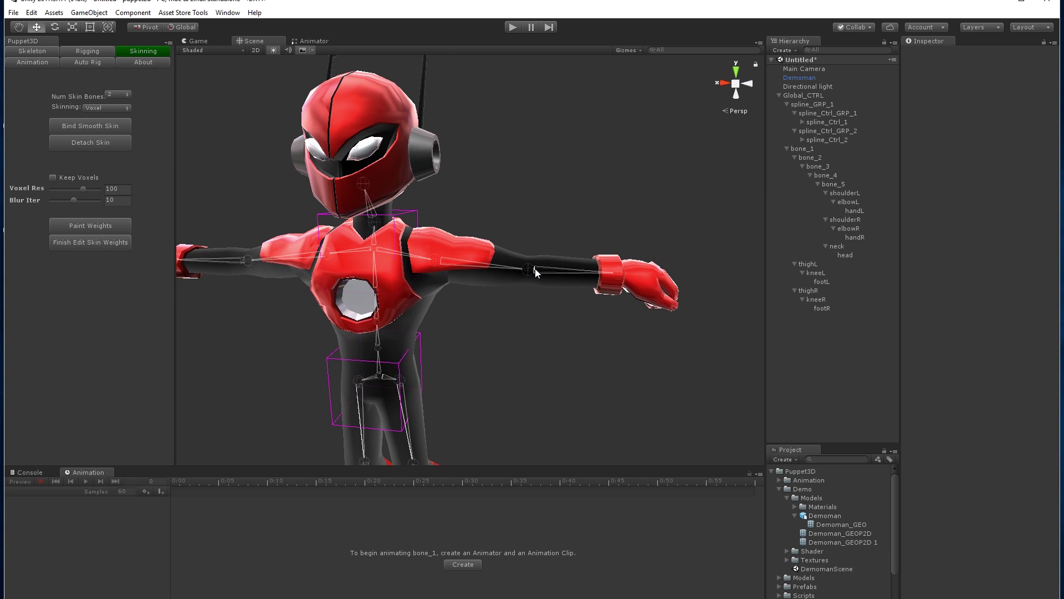
click(530, 270)
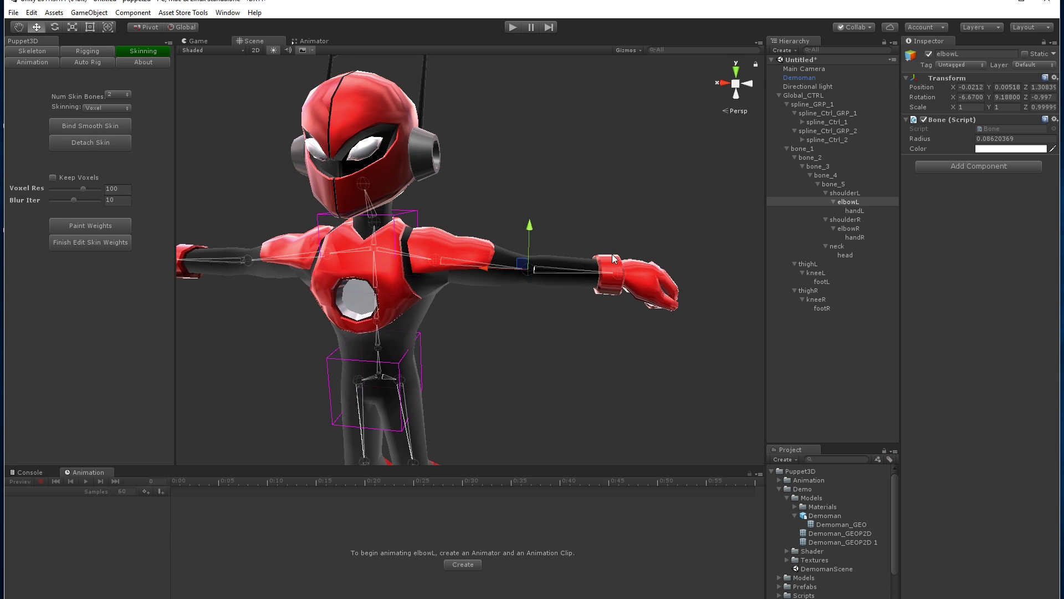
click(87, 51)
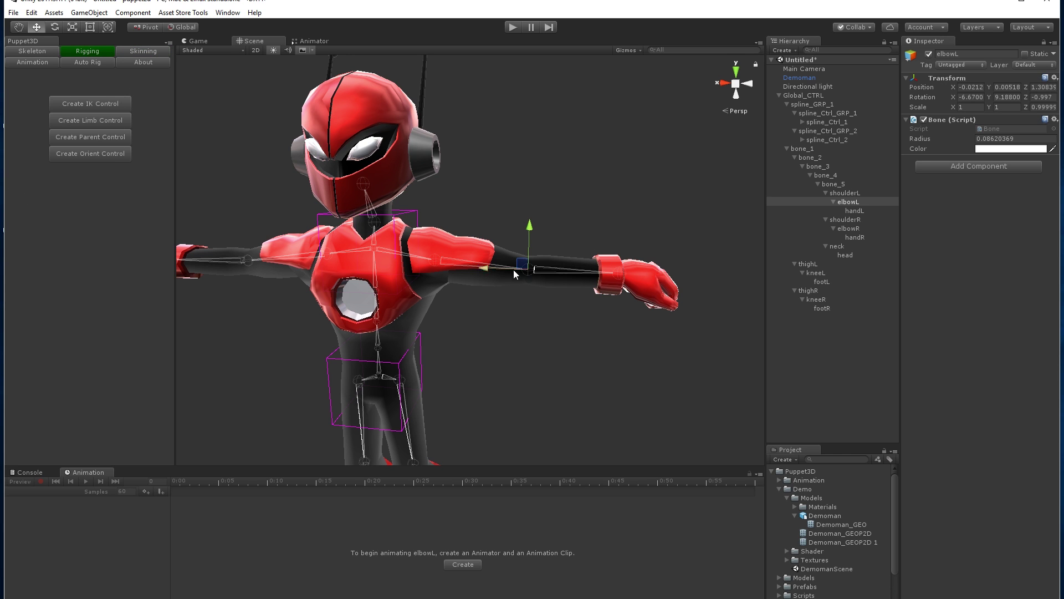
alt+drag(502, 271, 477, 316)
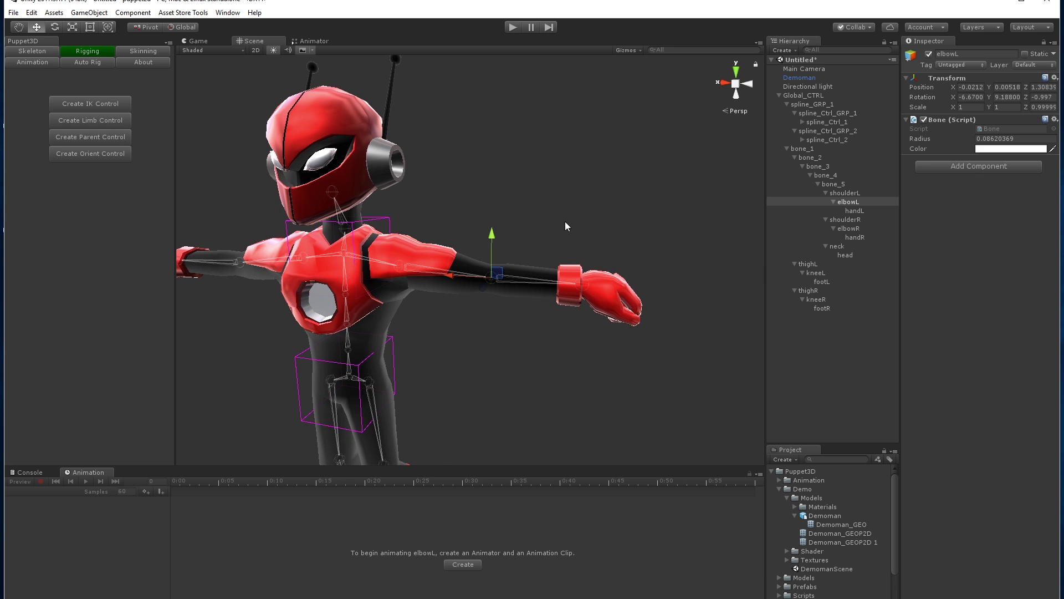
click(582, 292)
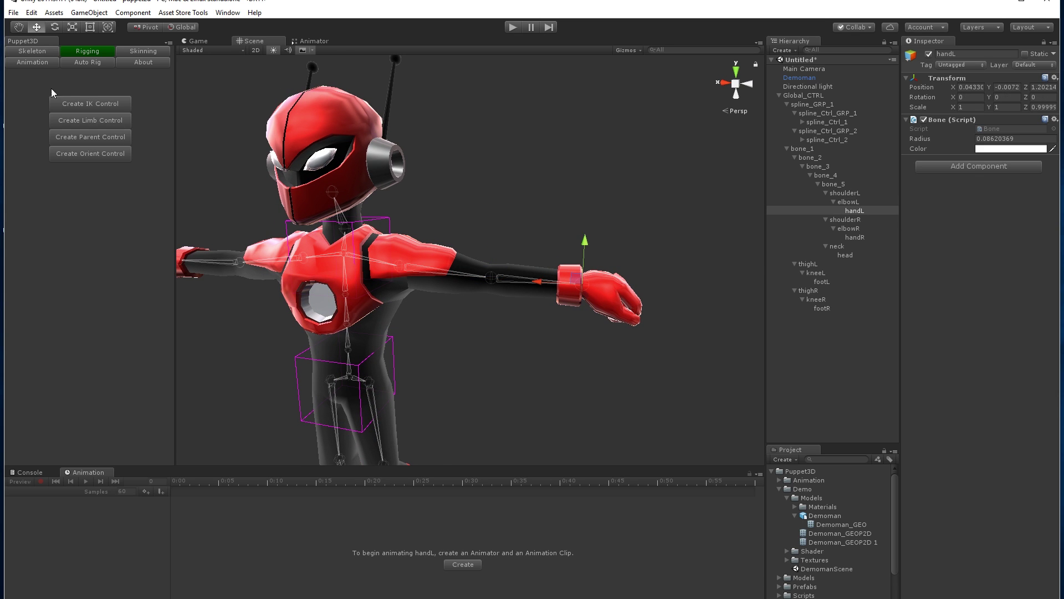
Try an IK control on the handL bone by raising the hand with it, and undo the attempt.
click(74, 103)
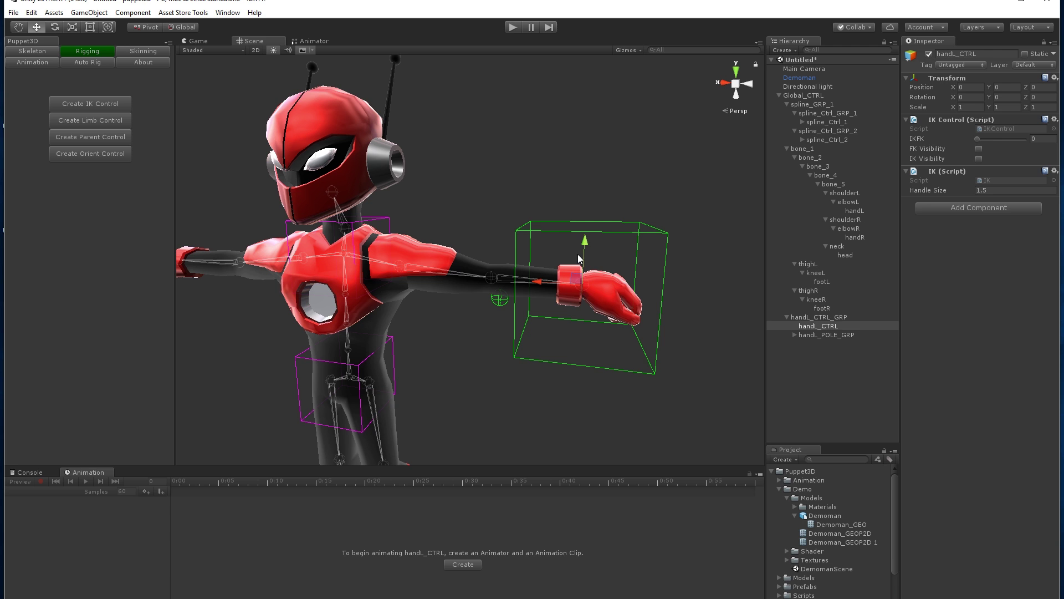
drag(575, 283, 560, 229)
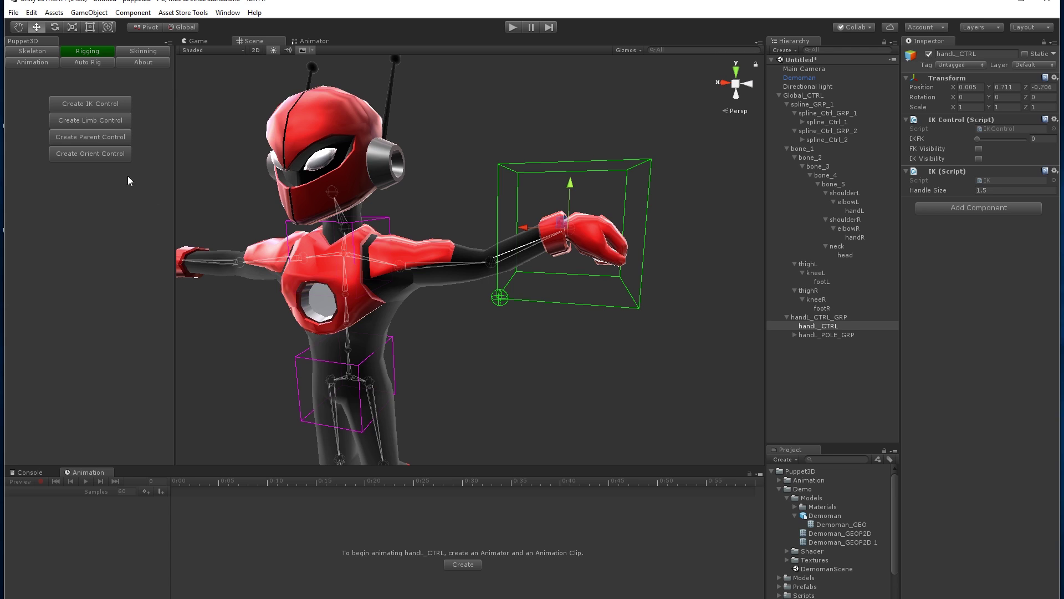
key(ctrl+z)
key(ctrl+z)
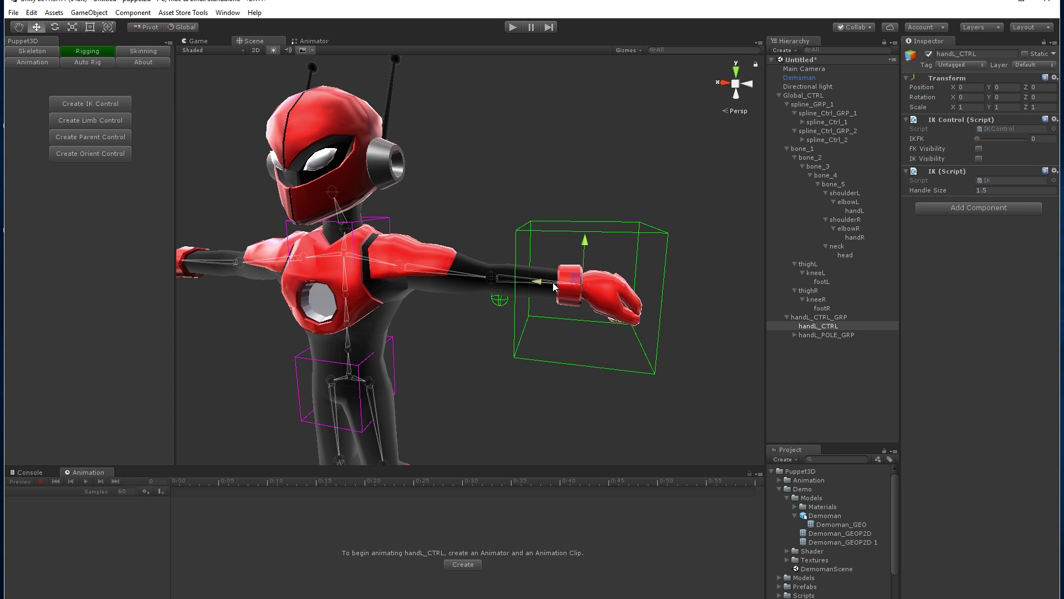
Create a Limb control for the handL bone and raise the left arm with it.
click(96, 118)
drag(576, 280, 536, 169)
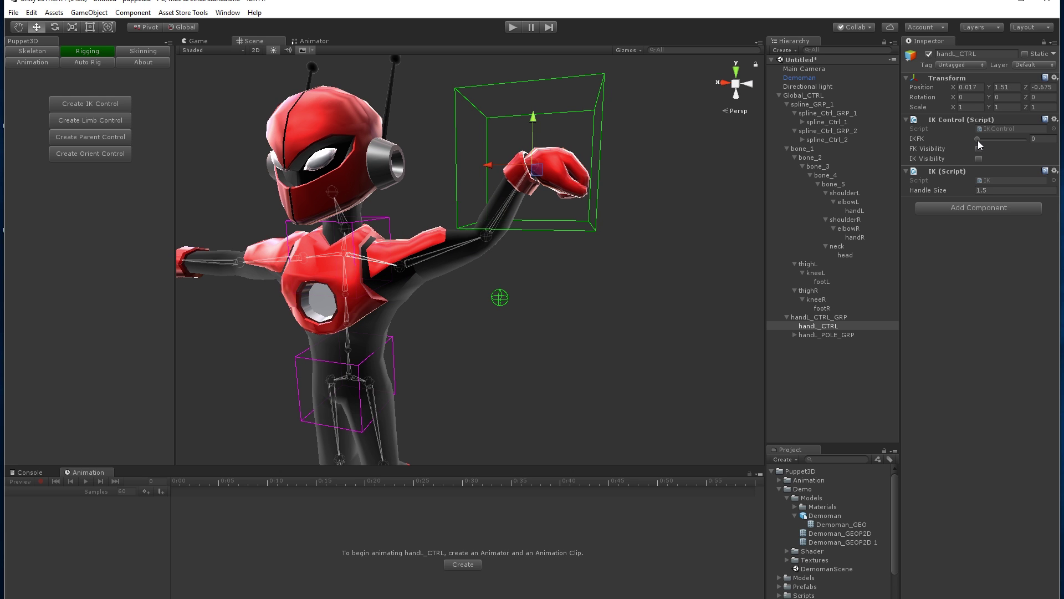
Switch the left arm to FK by setting handL_CTRL's IKFK to 1, and rotate elbowL_FK to bend the forearm.
drag(978, 139, 1046, 146)
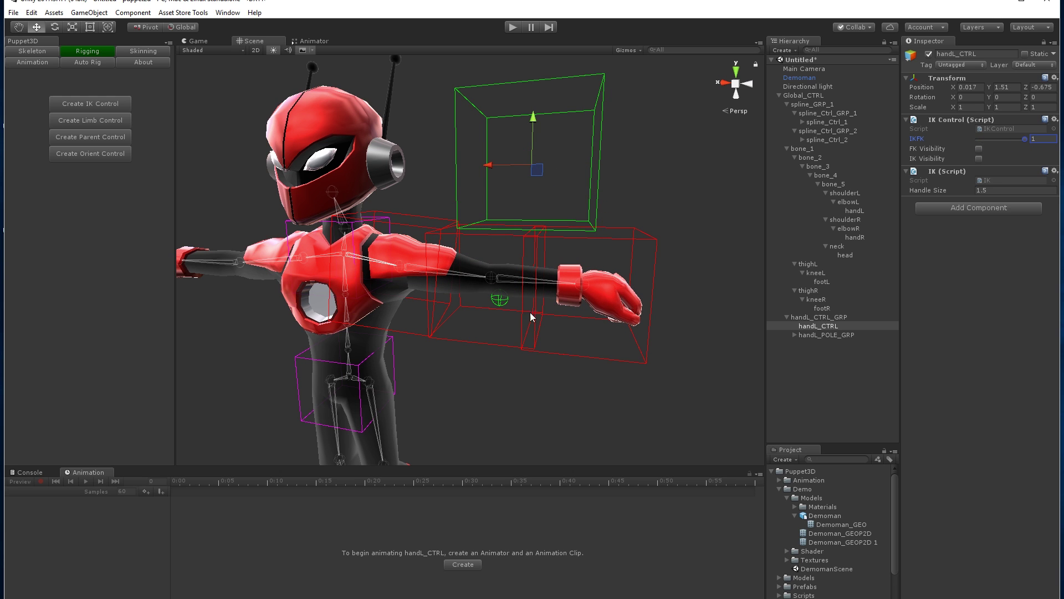
click(498, 341)
click(497, 345)
key(e)
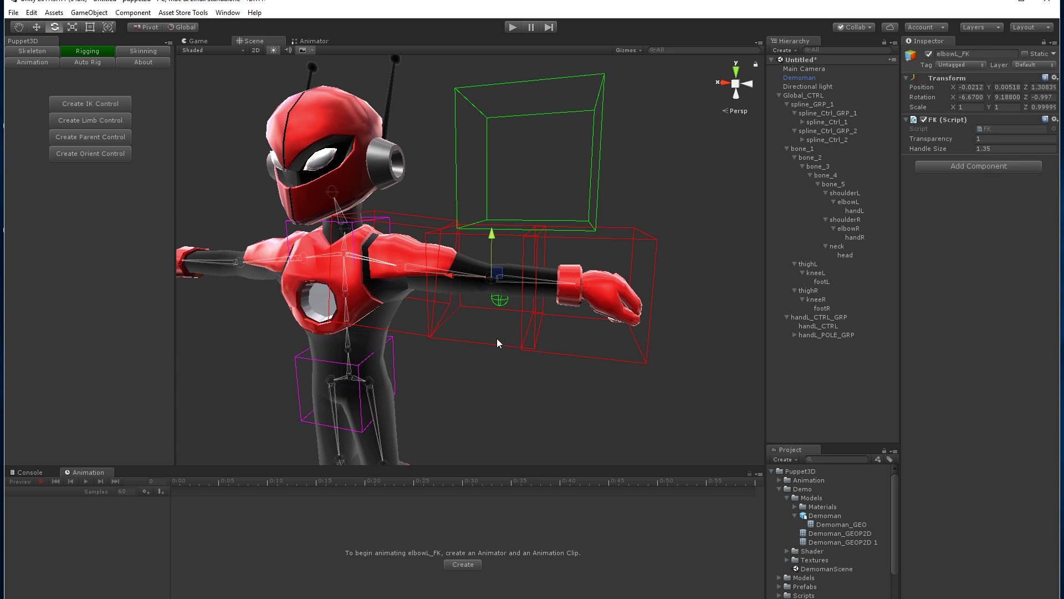
drag(515, 293, 489, 293)
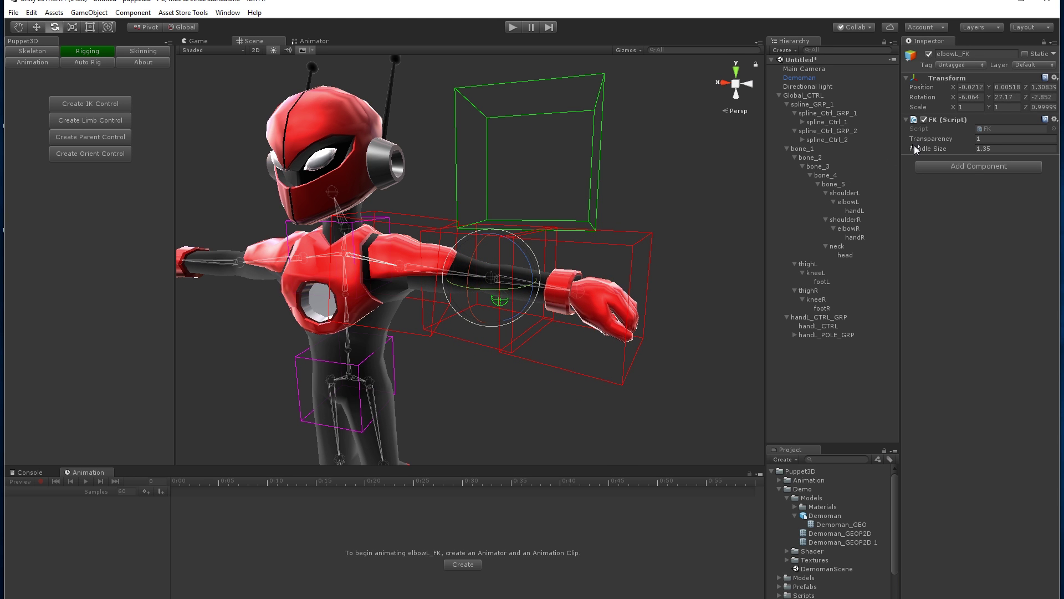
Try smaller handle sizes: 0.8 for elbowL_FK, 0.61 for handL_FK, and a reduced size for handL_CTRL.
drag(917, 149, 903, 150)
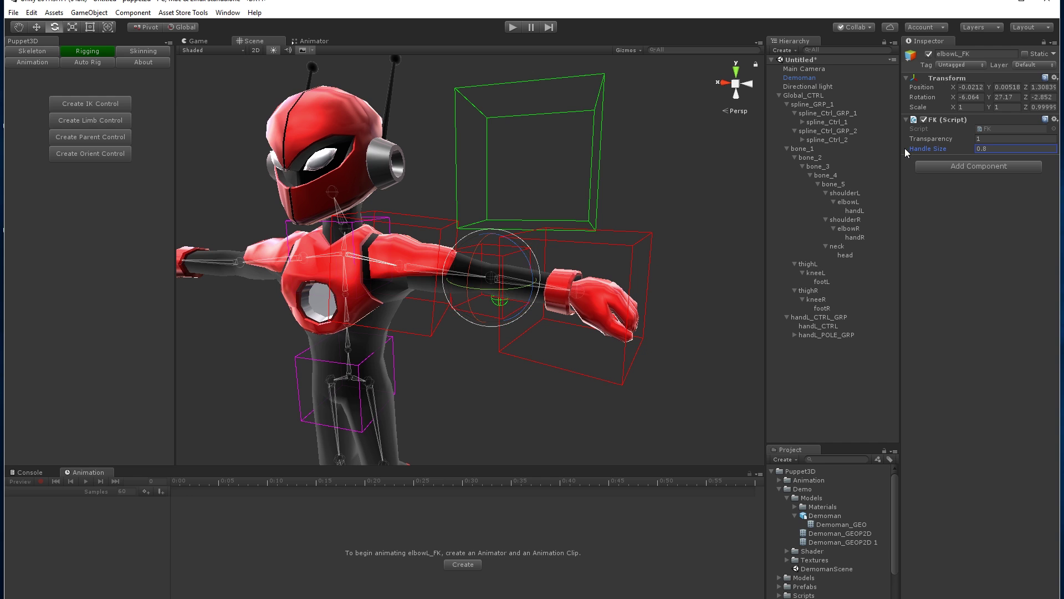
click(607, 244)
drag(951, 148, 839, 155)
click(600, 149)
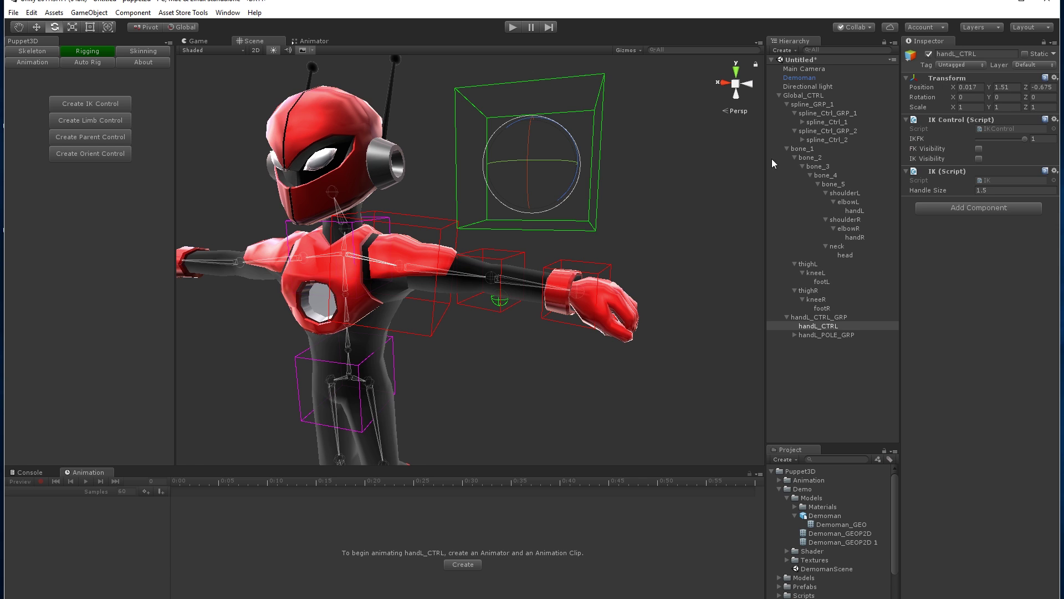
drag(933, 192, 594, 195)
Undo the handle size changes, the elbow rotation and the switch to FK on the left arm.
key(ctrl+z)
key(ctrl+z)
key(ctrl+z)
key(ctrl+z)
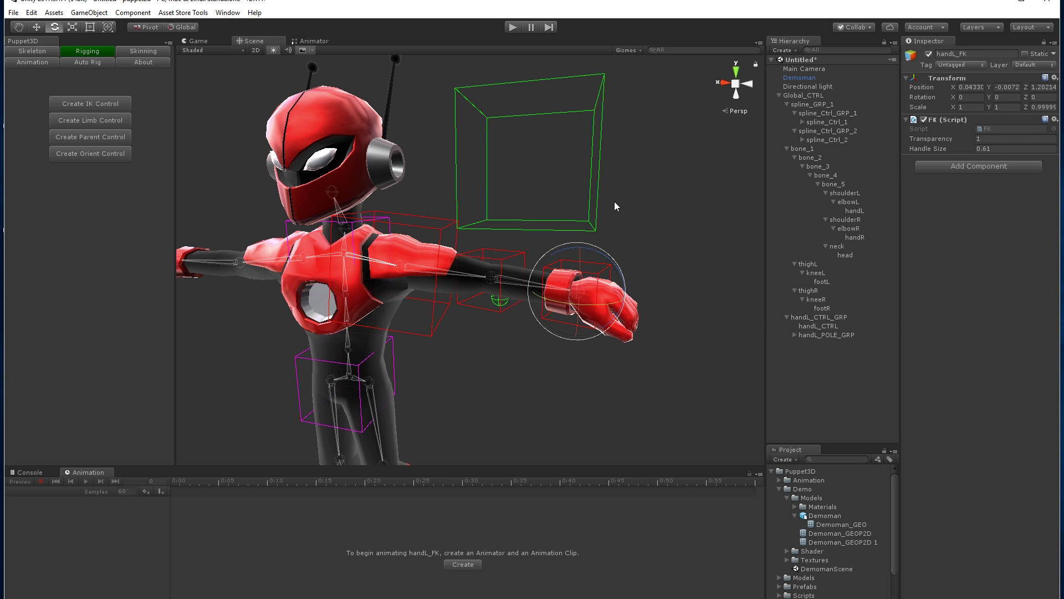
key(ctrl+z)
key(ctrl+z)
key(ctrl+z)
key(ctrl+z)
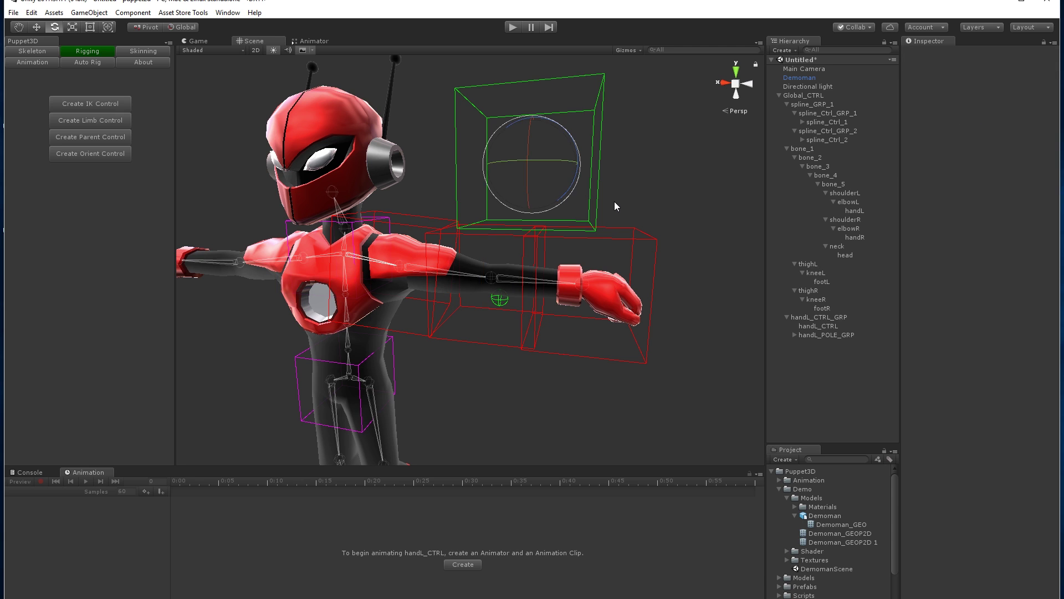
key(w)
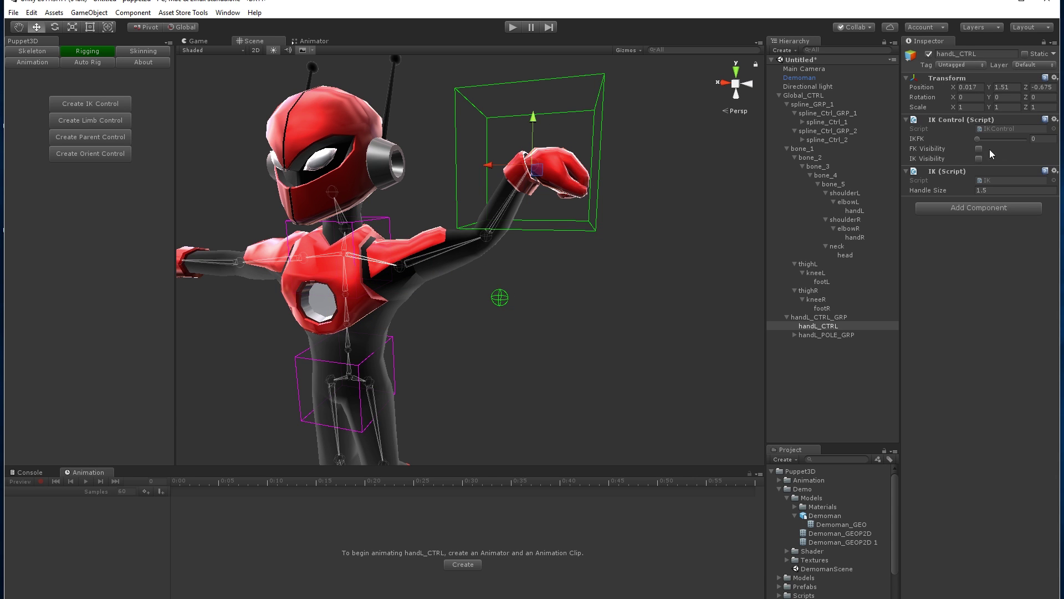
Keep handL_CTRL's IKFK at 0 and reset its Transform to return the left arm to its rest pose.
drag(988, 140, 822, 126)
click(1055, 79)
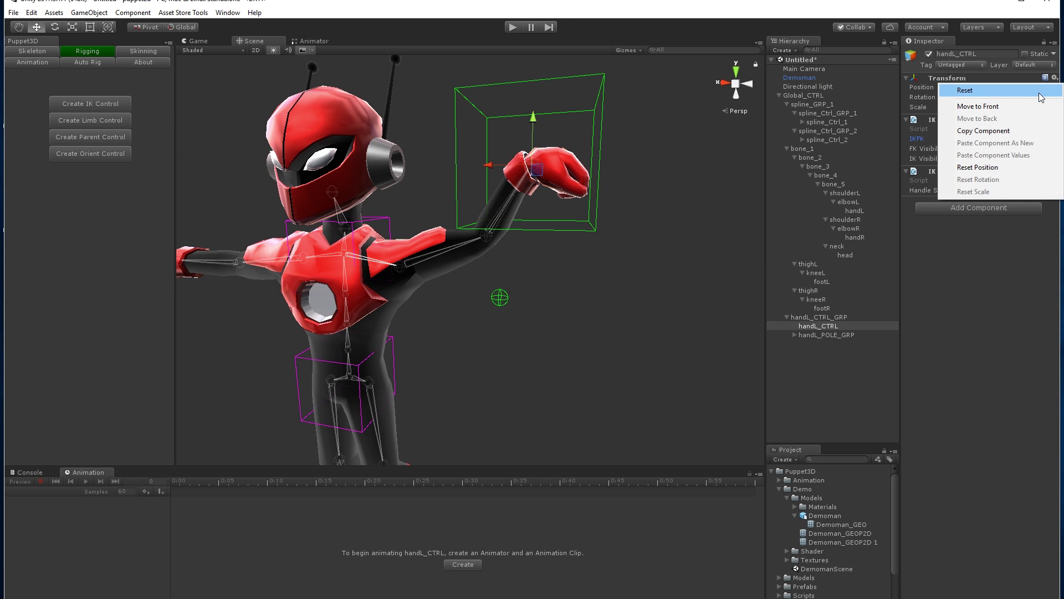
click(956, 87)
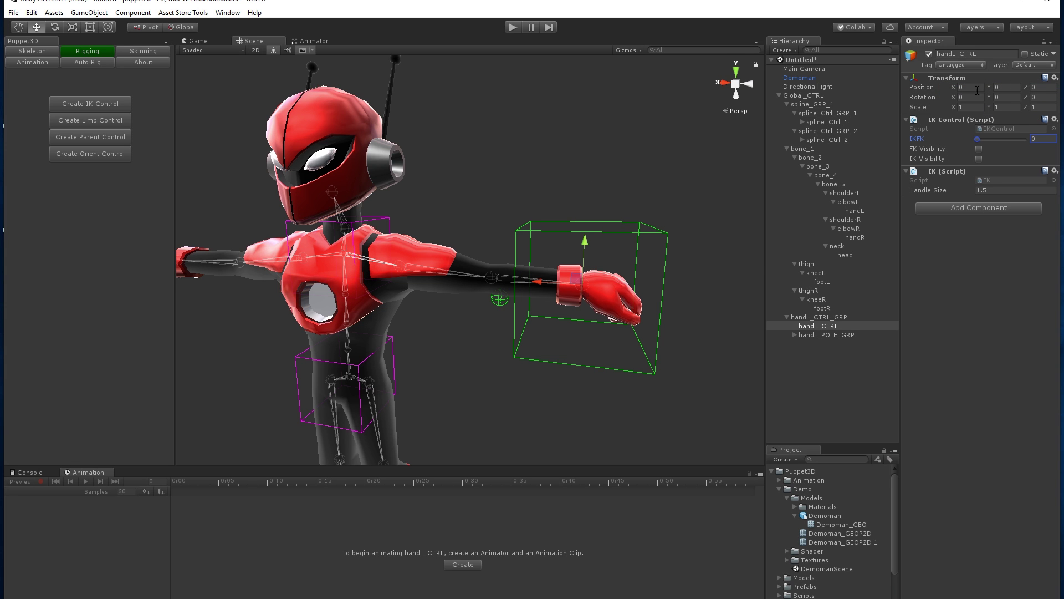
Create a Limb control for the right hand bone, handR.
alt+drag(566, 289, 617, 311)
middle_drag(616, 311, 762, 317)
alt+right_drag(315, 309, 400, 338)
click(340, 295)
click(105, 121)
Create a Limb control for the left foot bone, footL.
middle_drag(521, 360, 444, 288)
alt+right_drag(444, 287, 499, 288)
alt+middle_drag(614, 402, 623, 286)
right_drag(623, 286, 592, 366)
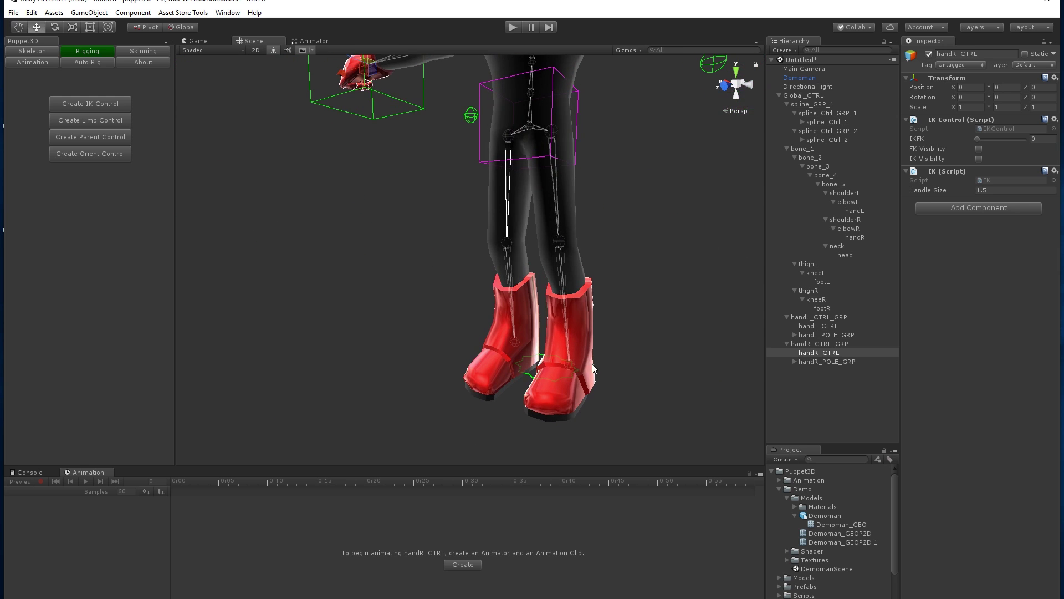
click(569, 367)
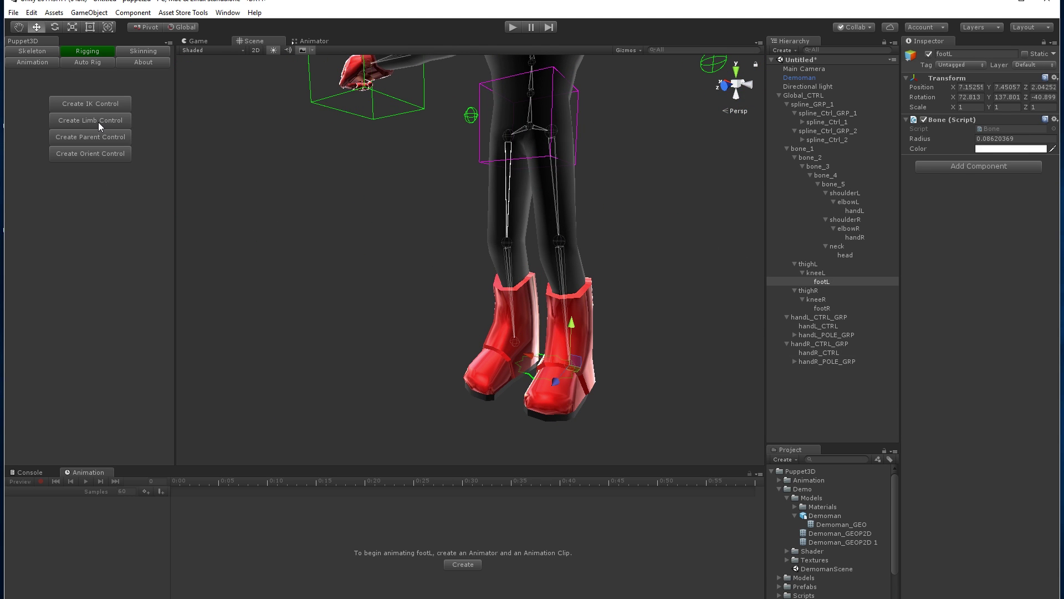
click(99, 121)
Create a Limb control for the right foot bone, footR.
right_drag(388, 333, 546, 351)
click(445, 361)
click(587, 351)
alt+drag(587, 351, 511, 350)
click(505, 348)
click(75, 121)
Examine the pole controls around the elbows and knees of the rigged character.
alt+right_drag(466, 190, 388, 185)
middle_drag(492, 224, 513, 318)
alt+drag(621, 316, 522, 308)
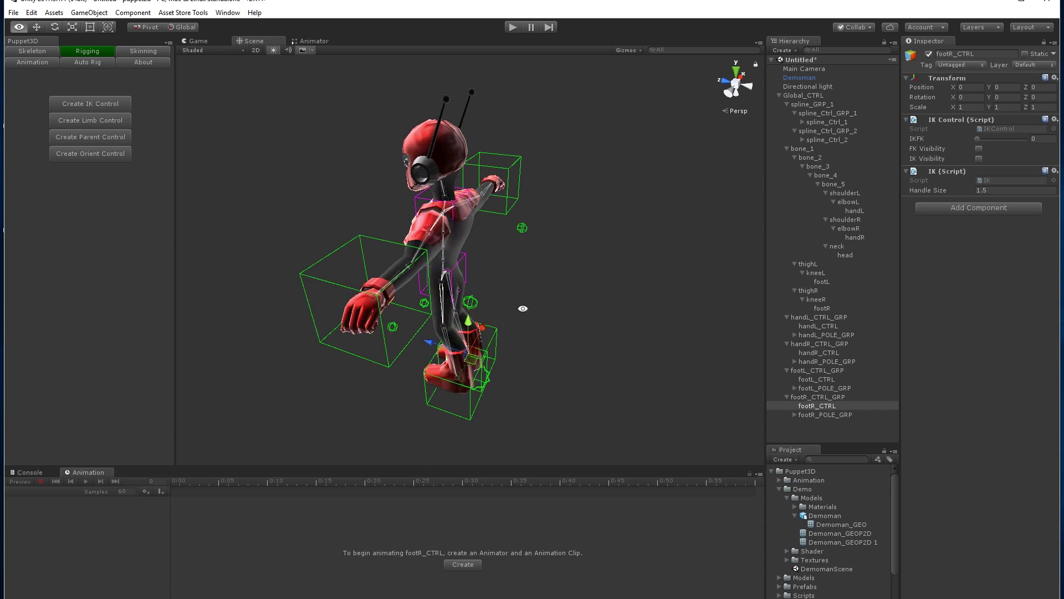
click(472, 302)
alt+drag(638, 288, 674, 328)
click(514, 286)
click(590, 356)
alt+drag(515, 347, 621, 416)
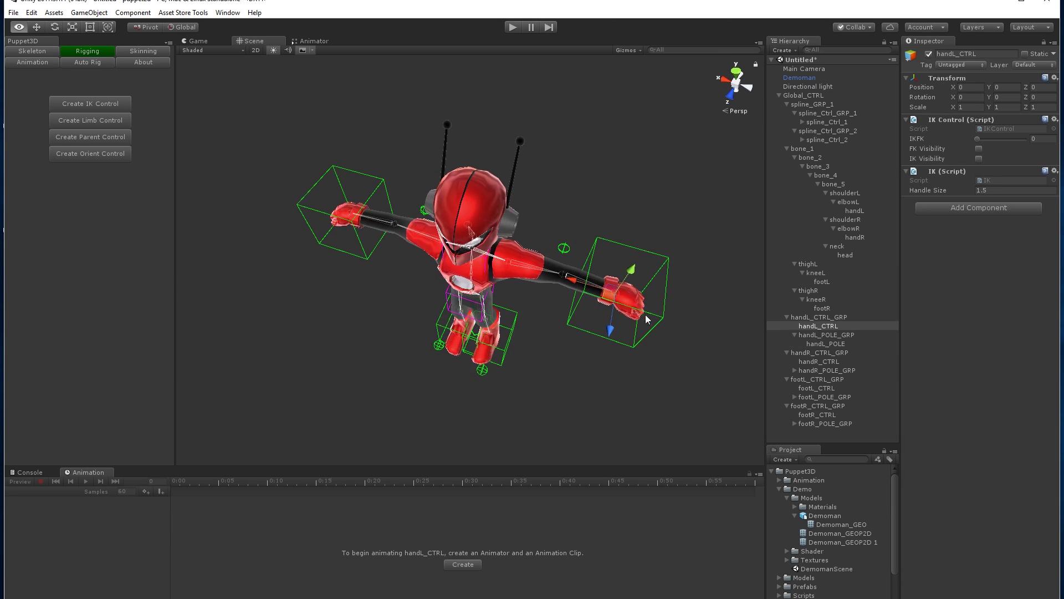
Try bending the left arm in front of the chest with handL_CTRL, and reposition its elbow with handL_POLE.
drag(608, 295, 443, 274)
key(e)
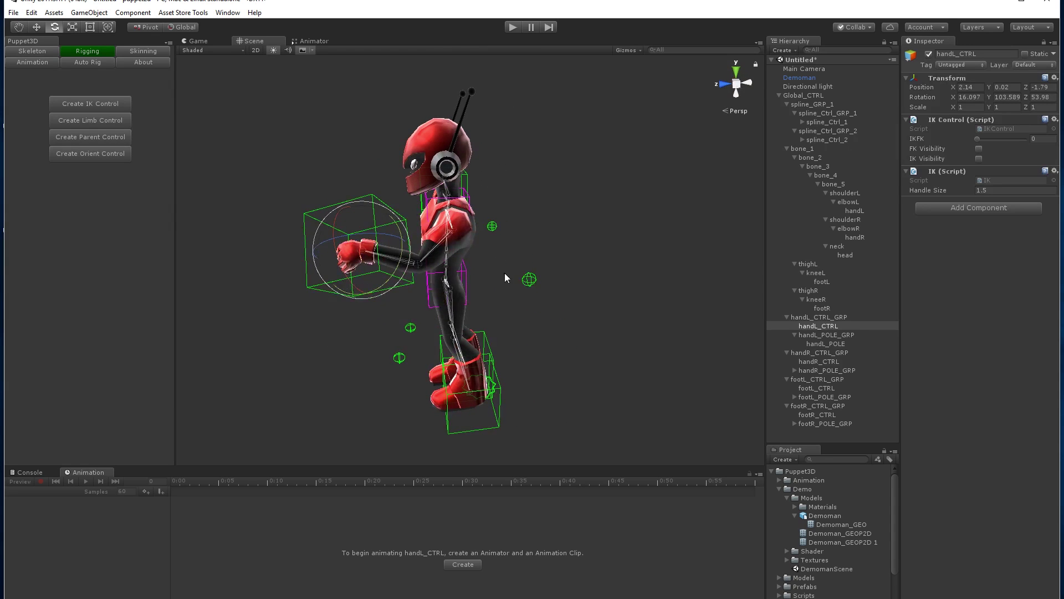
click(528, 278)
alt+drag(528, 278, 407, 347)
click(515, 284)
key(w)
alt+drag(408, 347, 600, 306)
Undo the test pose of handL_POLE and handL_CTRL.
key(ctrl+z)
key(ctrl+z)
key(ctrl+z)
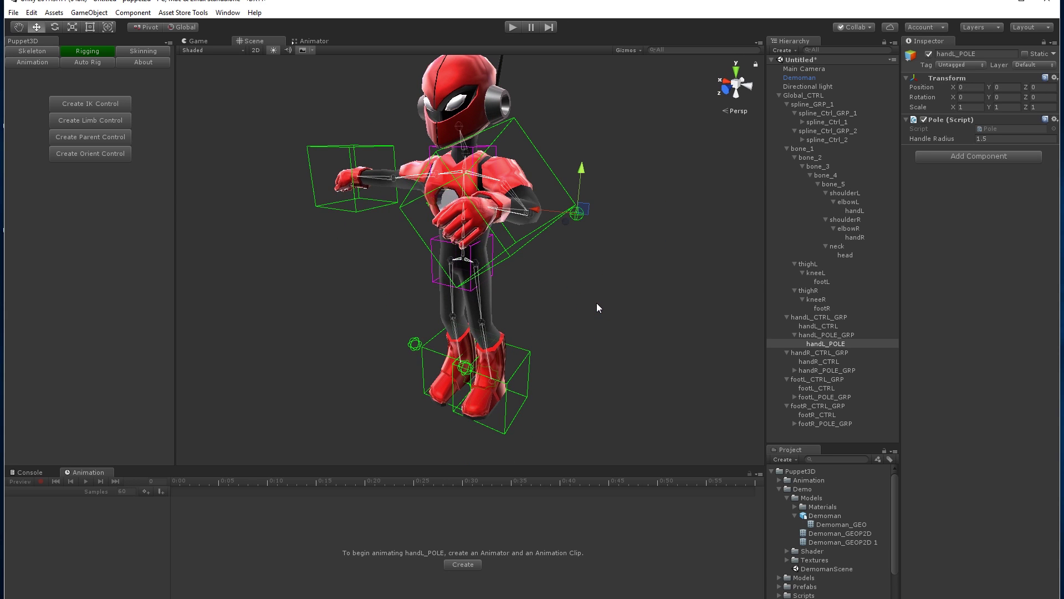
key(ctrl+z)
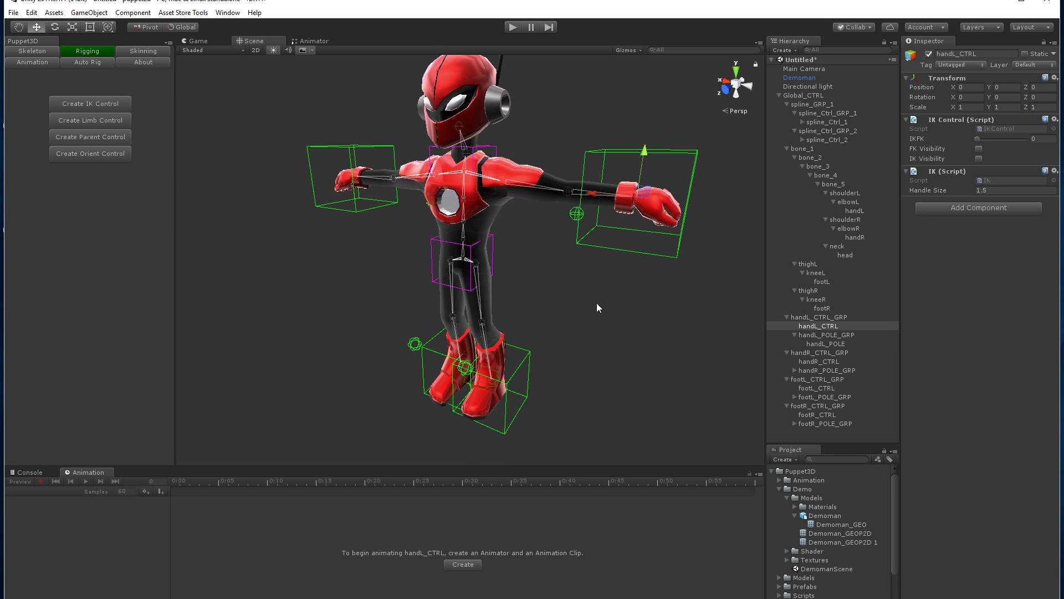
Select the neck bone beneath the character's head.
alt+drag(597, 303, 586, 271)
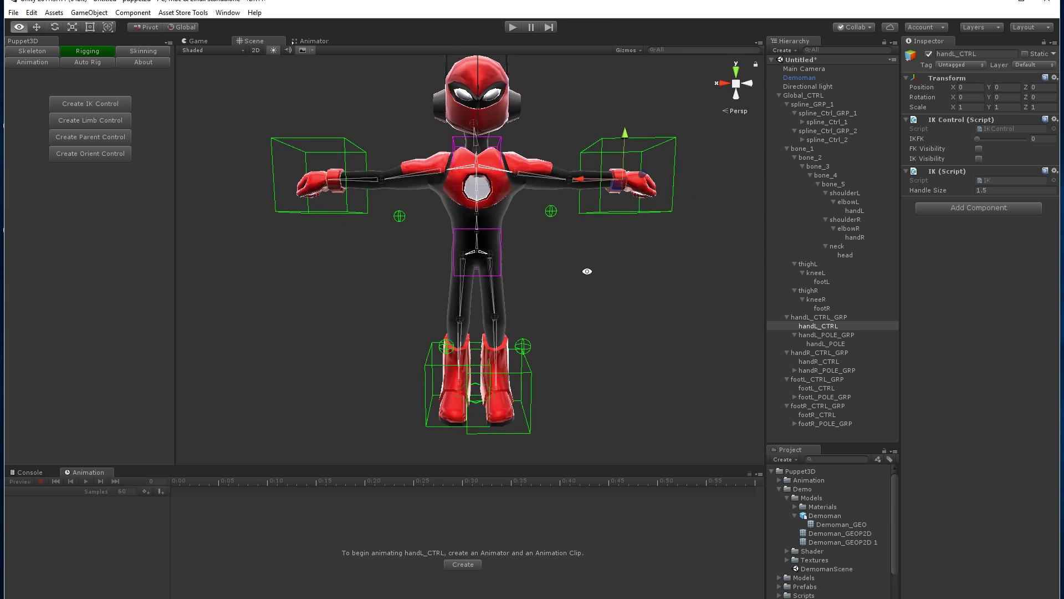
middle_drag(521, 355, 513, 403)
scroll(513, 403, up, 7)
alt+drag(488, 258, 507, 276)
click(504, 235)
alt+drag(466, 200, 327, 214)
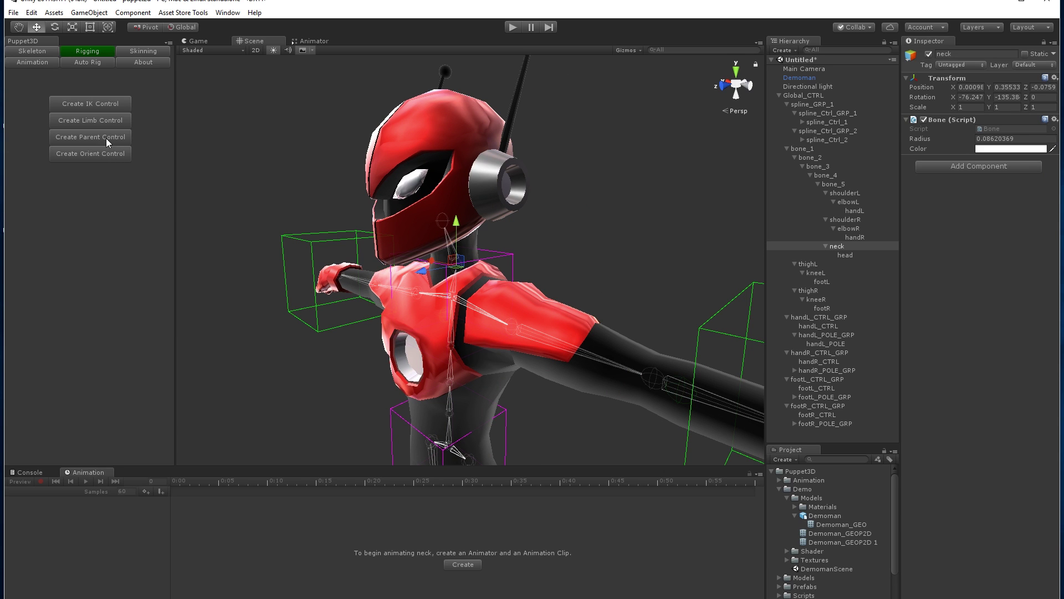
Try a Parent control on the neck bone by moving it around, and undo the attempt.
click(91, 137)
key(f)
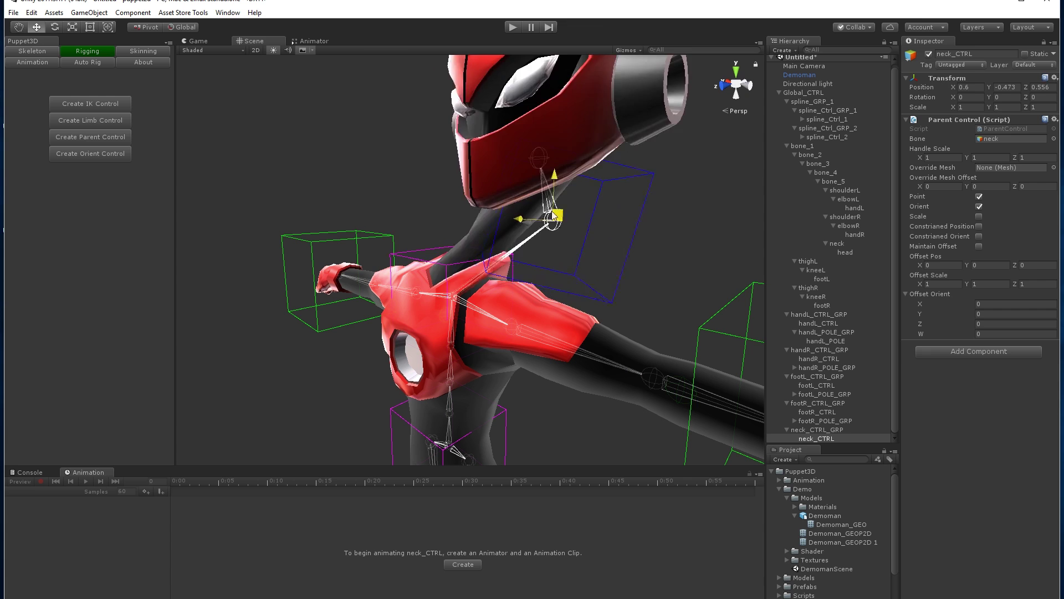
drag(552, 211, 481, 248)
key(e)
key(ctrl+z)
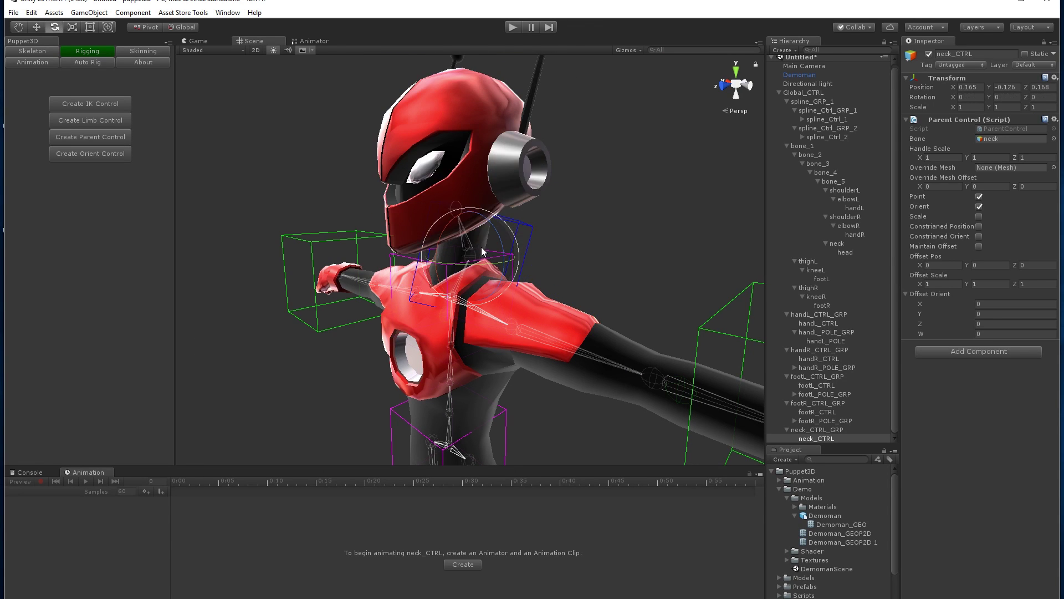
key(ctrl+z)
key(ctrl+z)
key(ctrl+z)
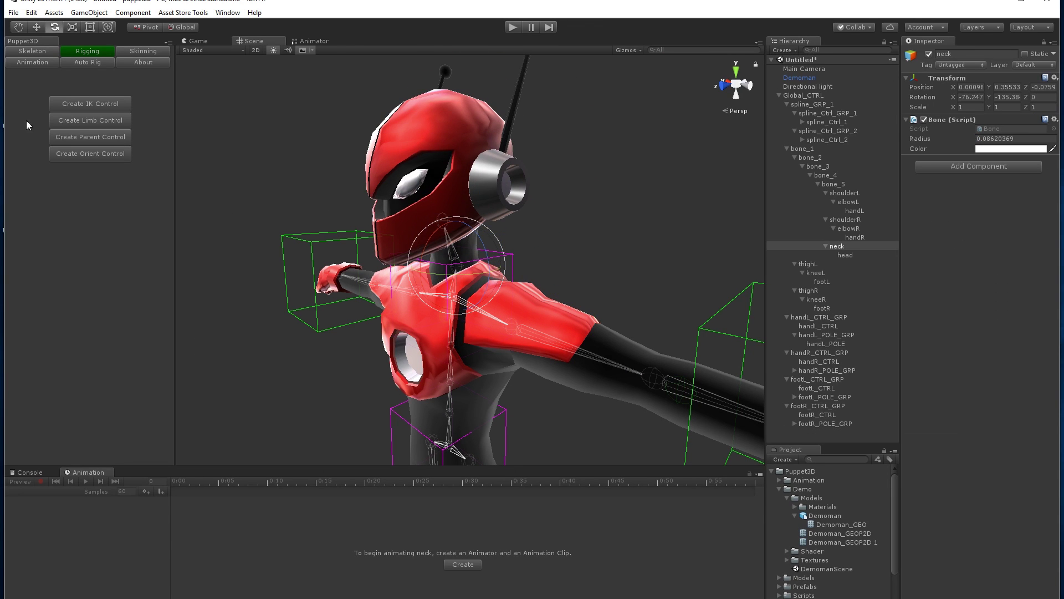
Create an Orient control for the neck bone and test moving and rotating it.
click(91, 154)
key(w)
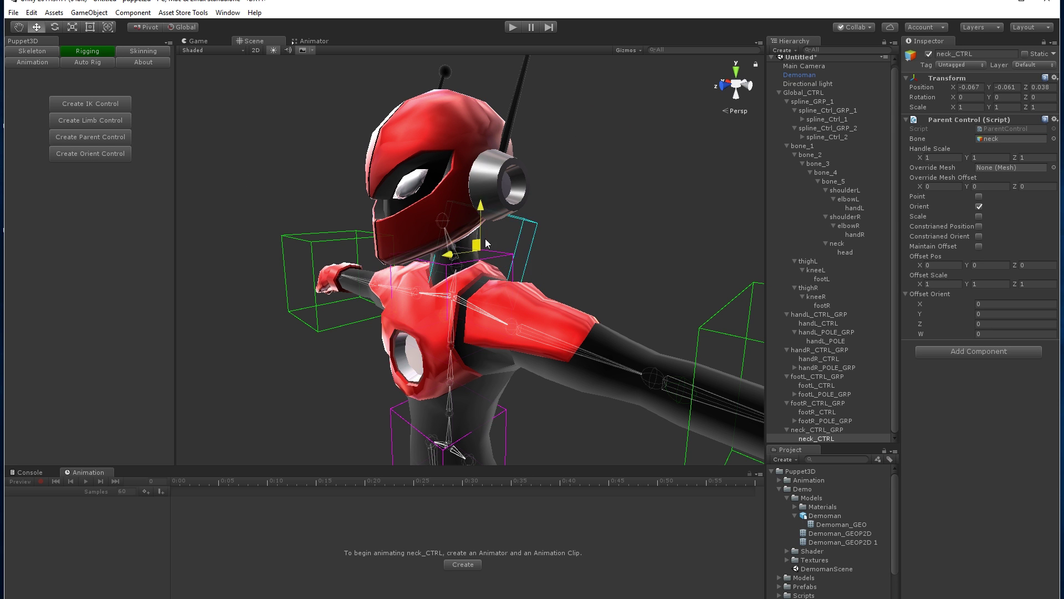
key(e)
drag(458, 261, 419, 231)
Create an Orient control for the head bone.
click(453, 234)
click(444, 223)
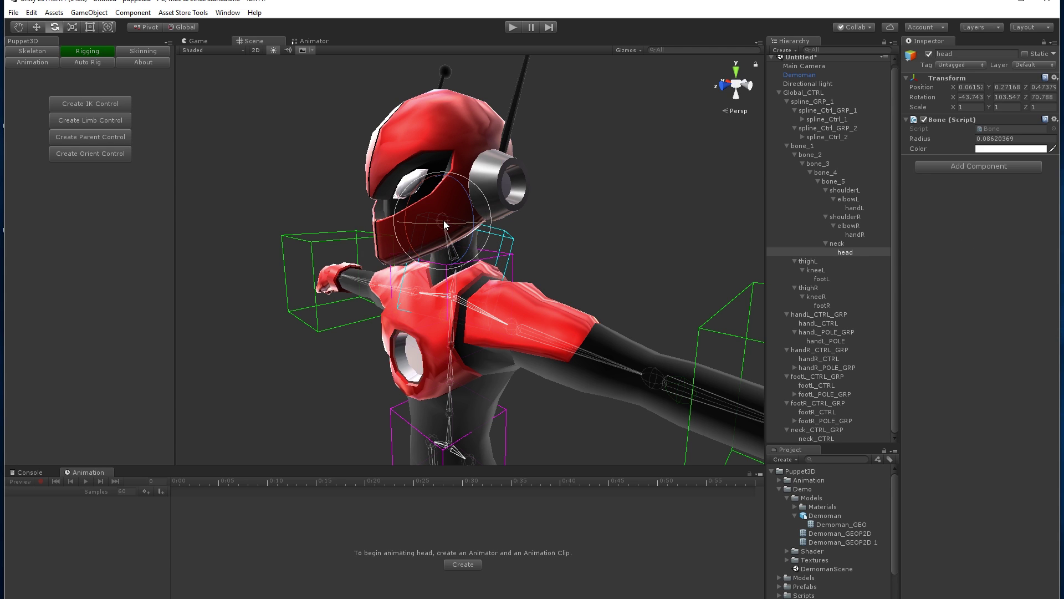
click(86, 154)
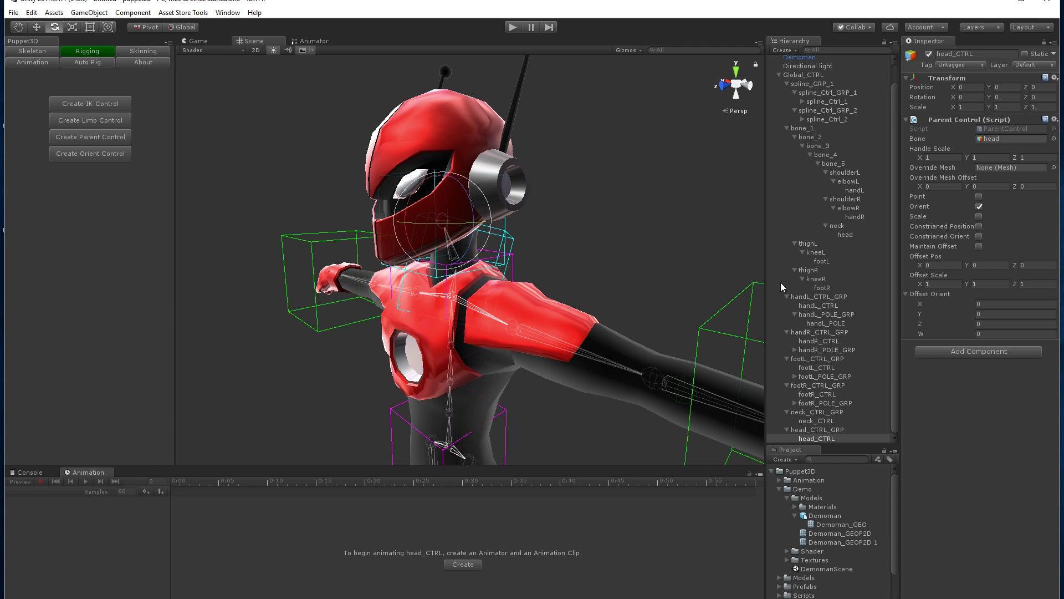
Parent the head_CTRL_GRP group under neck_CTRL in the hierarchy and select neck_CTRL.
click(832, 431)
click(836, 438)
click(836, 432)
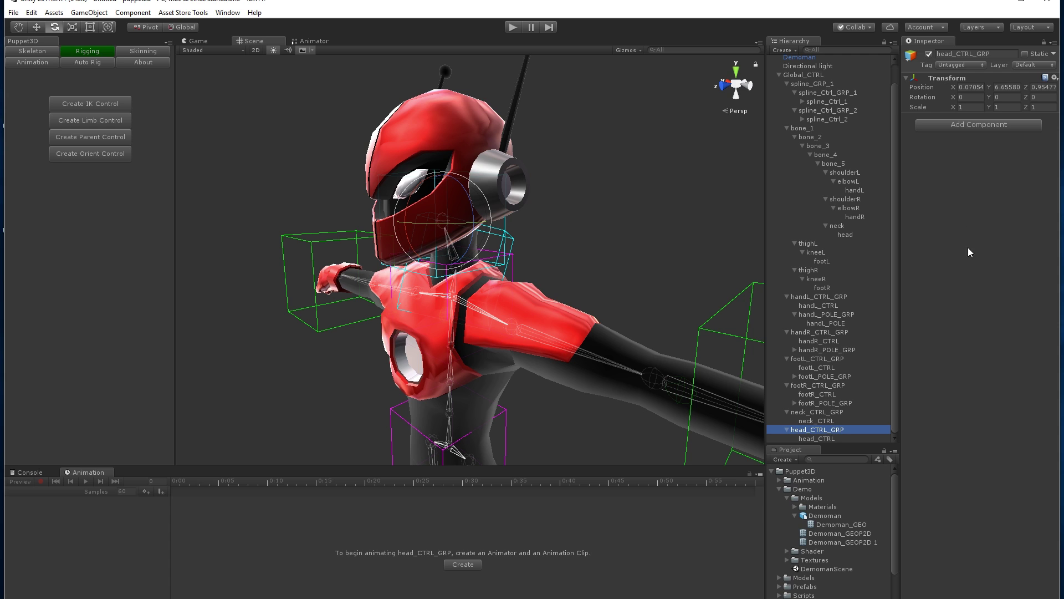
click(820, 438)
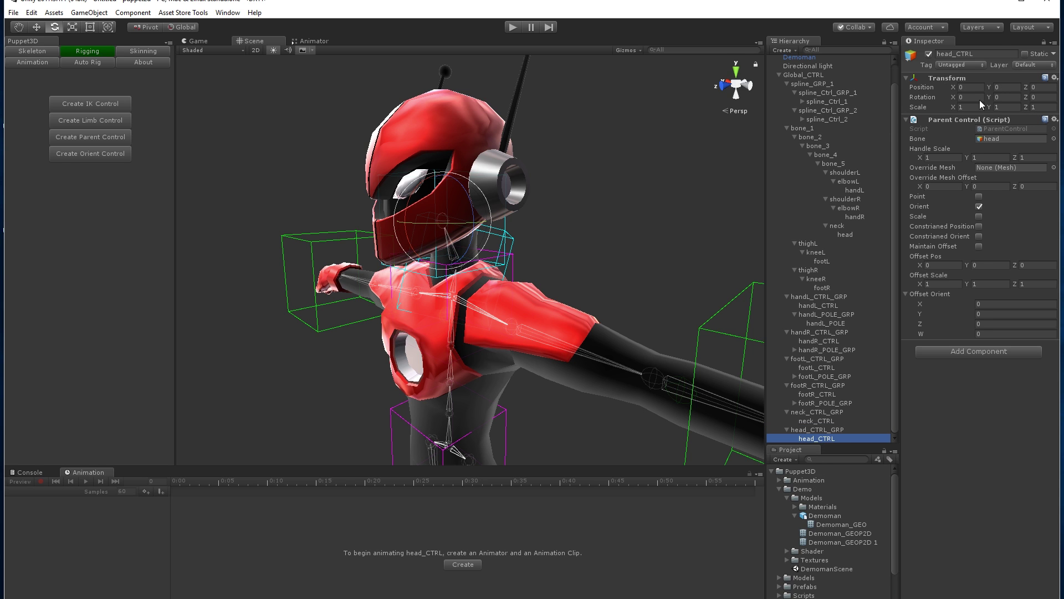
click(832, 431)
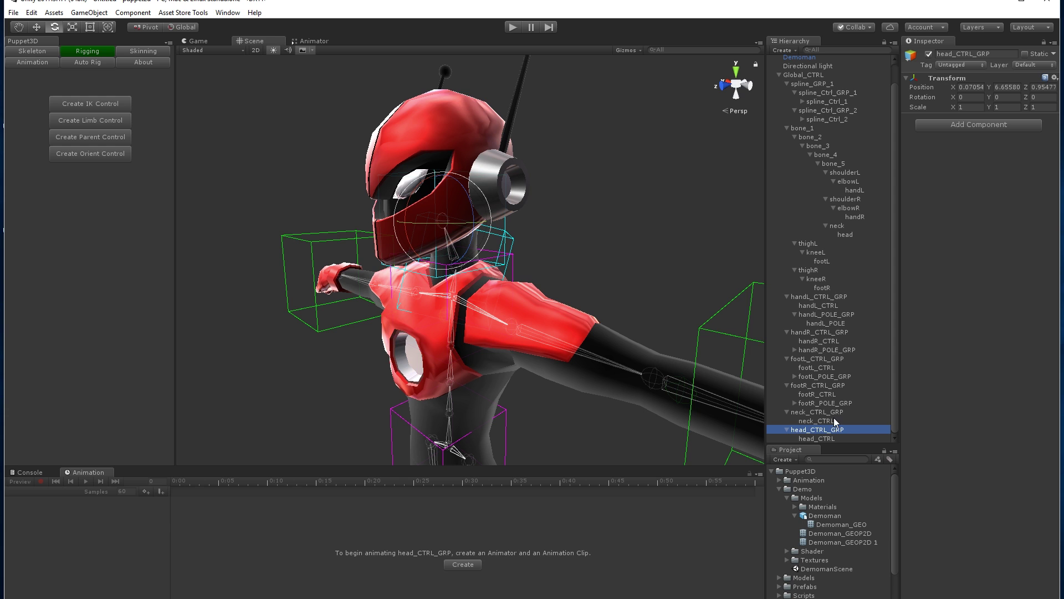
drag(822, 431, 831, 422)
click(834, 421)
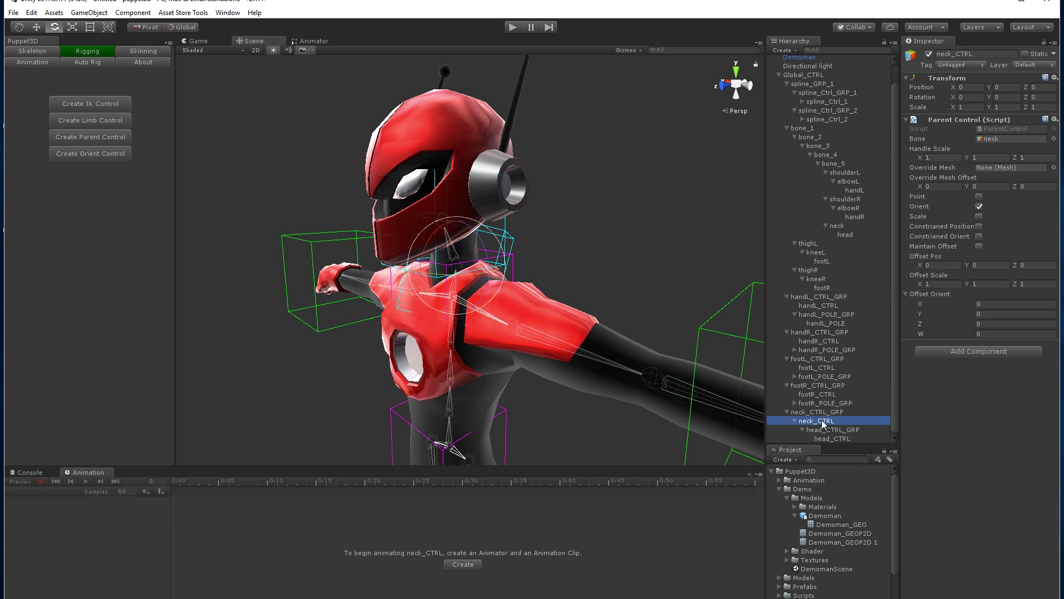
Test rotating the neck control, undo the rotation, and select the head control.
drag(467, 249, 461, 249)
key(ctrl+z)
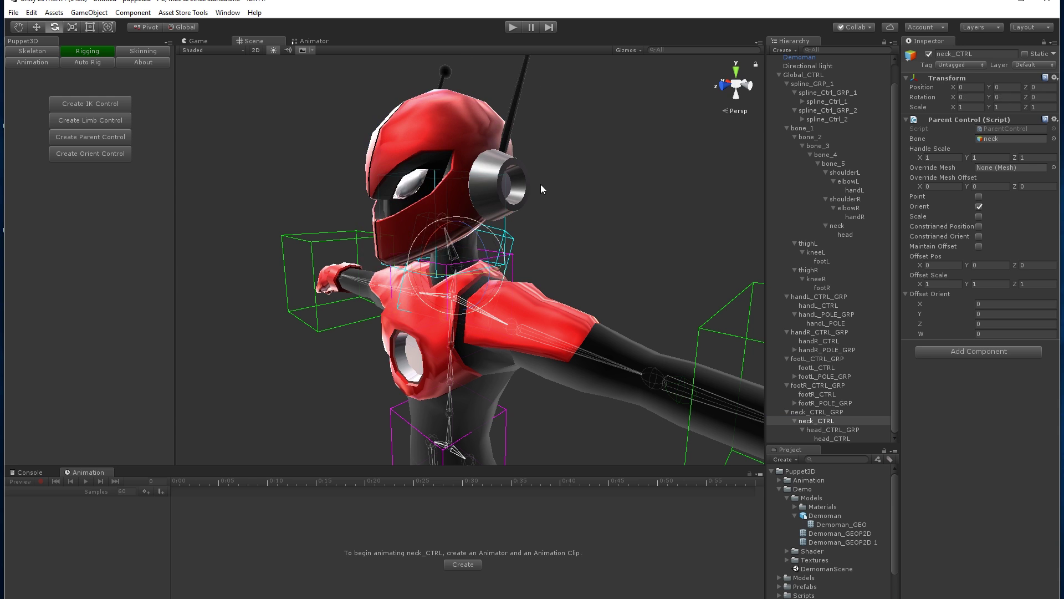
click(540, 184)
click(507, 217)
alt+drag(507, 217, 643, 245)
scroll(643, 245, down, 3)
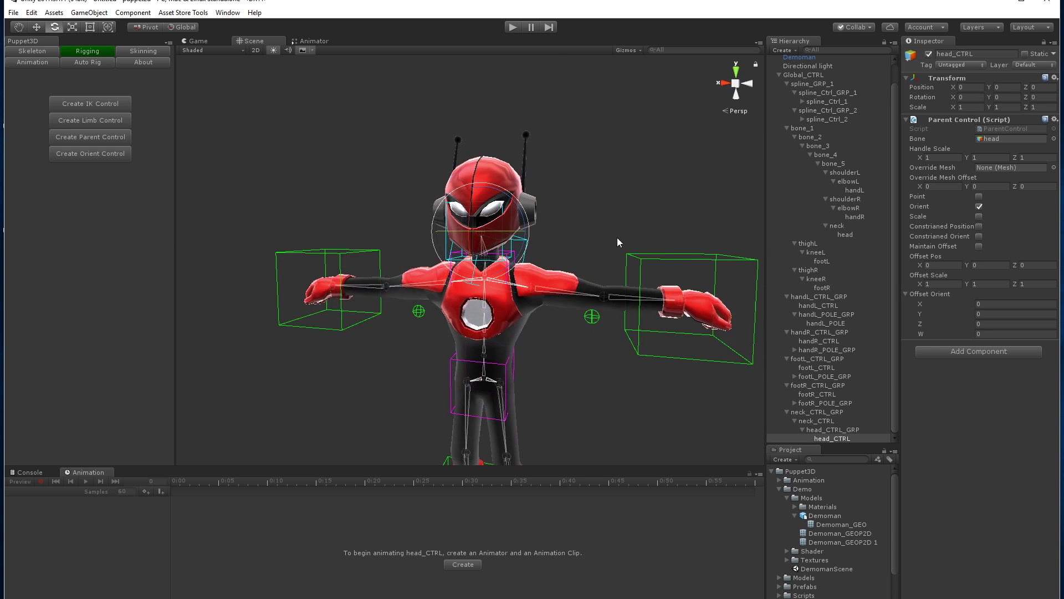
Select the hip spline control spline_Ctrl_1, try moving it, and undo the move.
alt+drag(465, 347, 502, 309)
click(635, 361)
alt+middle_drag(548, 393, 545, 331)
alt+drag(545, 330, 436, 324)
click(435, 319)
key(w)
alt+drag(505, 322, 570, 325)
key(ctrl+z)
Turn off Bones Visibility on Global_CTRL and clear the selection.
alt+middle_drag(571, 325, 552, 372)
scroll(347, 300, up, 5)
alt+drag(347, 300, 507, 298)
scroll(434, 307, down, 10)
scroll(826, 106, up, 2)
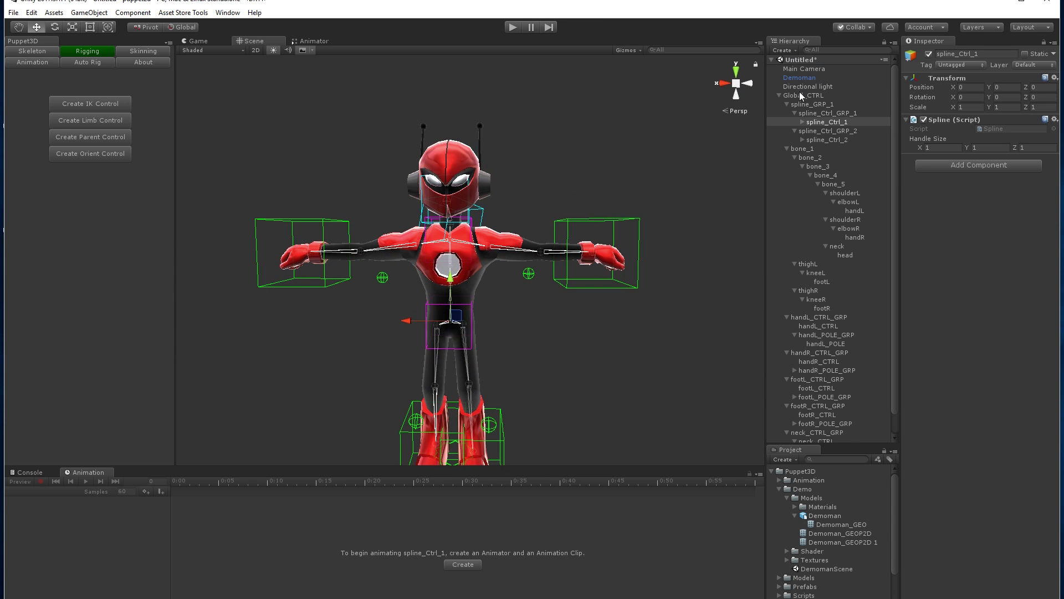
click(800, 94)
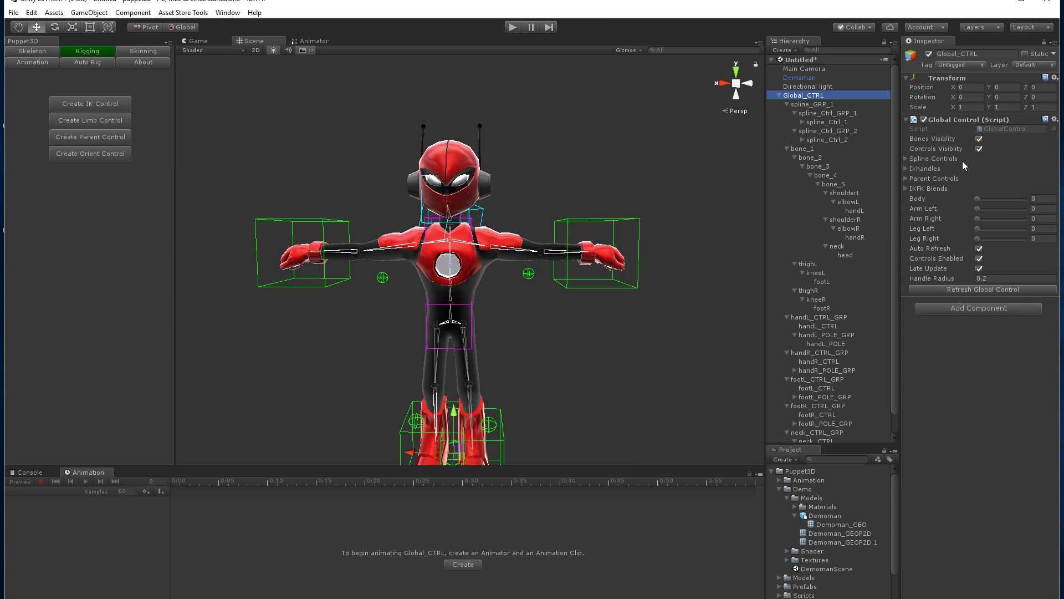
click(979, 139)
click(525, 170)
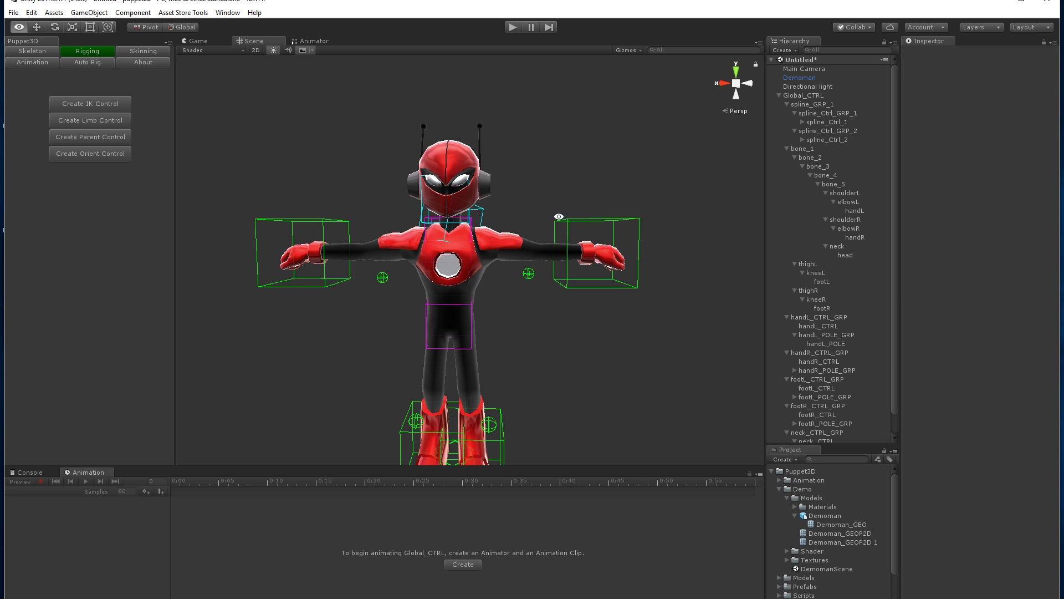
mouse_move(558, 217)
alt+mouse_down()
mouse_move(488, 231)
mouse_move(561, 226)
alt+mouse_up()
mouse_move(642, 242)
alt+mouse_down()
mouse_move(473, 242)
mouse_move(647, 244)
alt+mouse_up()
scroll(543, 250, up, 5)
drag(544, 250, 563, 277)
key(w)
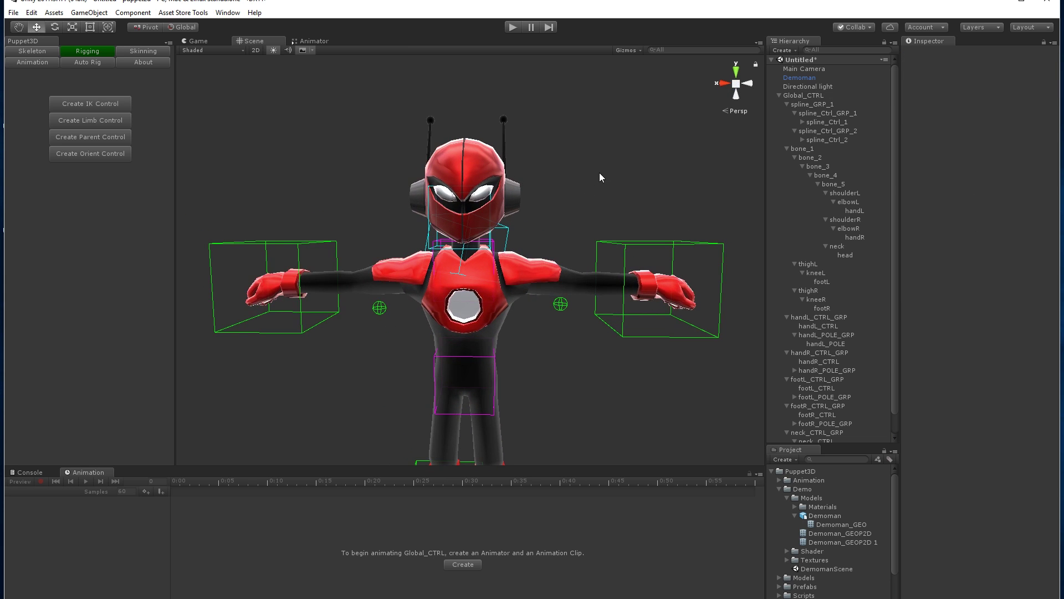